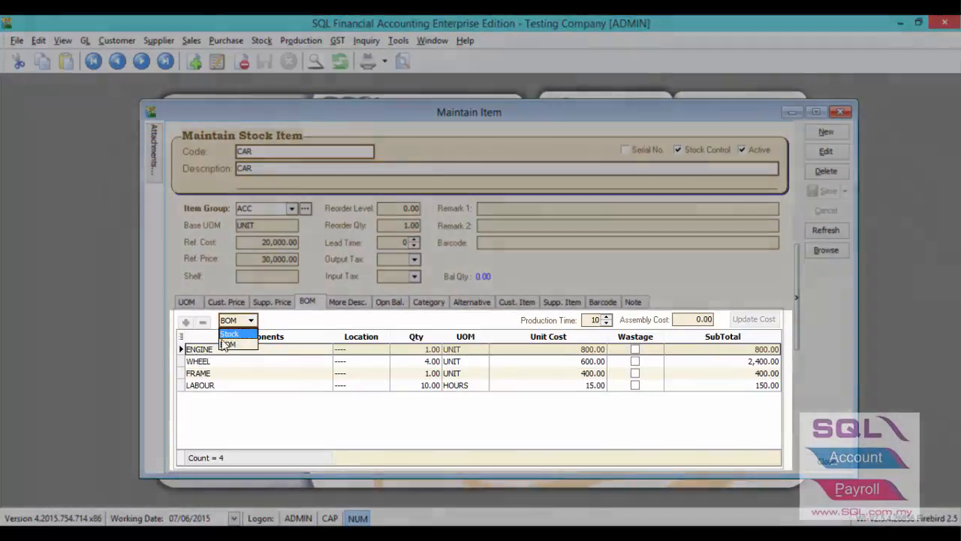
Review the CAR bill: ENGINE quantity 1.00, production time 10, and WHEEL's lead time of 5.
{"action": "left_click", "coordinate": [231, 344]}
{"action": "left_click", "coordinate": [210, 350]}
{"action": "left_click", "coordinate": [402, 350]}
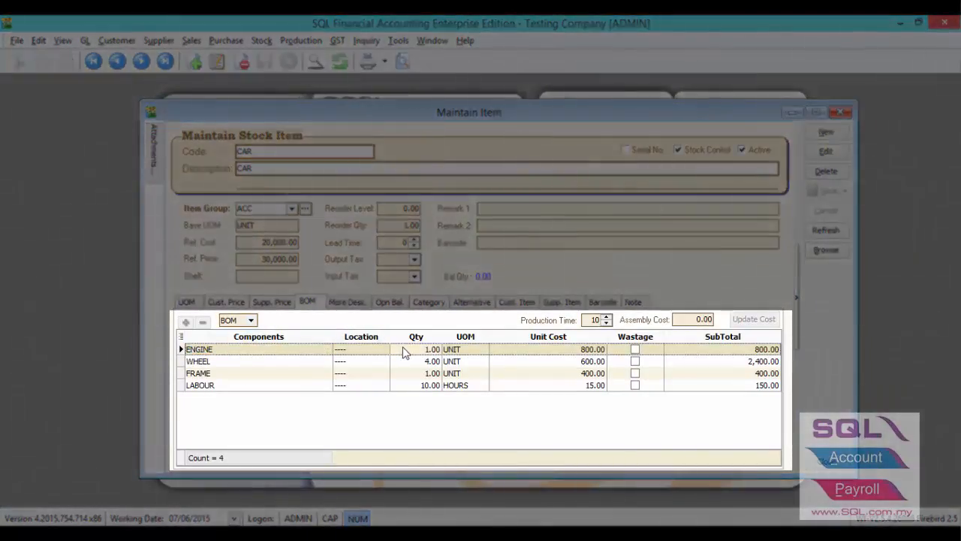
{"action": "left_click", "coordinate": [590, 319]}
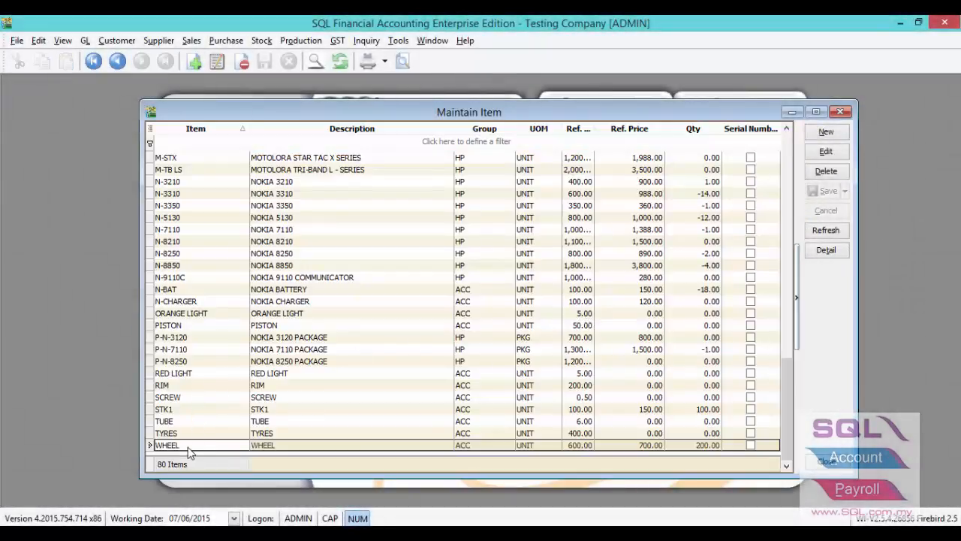
{"action": "double_click", "coordinate": [187, 447]}
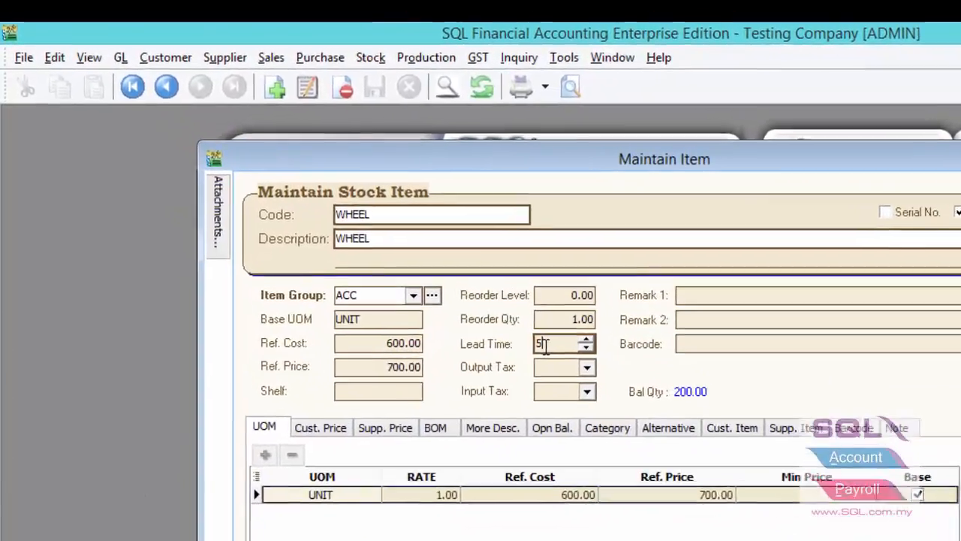
{"action": "double_click", "coordinate": [546, 346]}
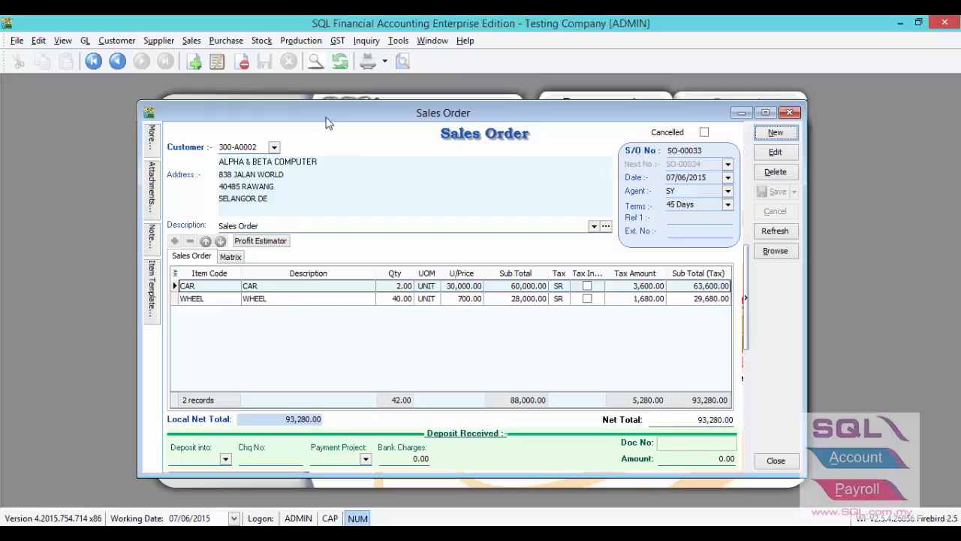
Check WHEEL's stock balance from the sales order line: 200 on hand, 160 available.
{"action": "left_click", "coordinate": [231, 298]}
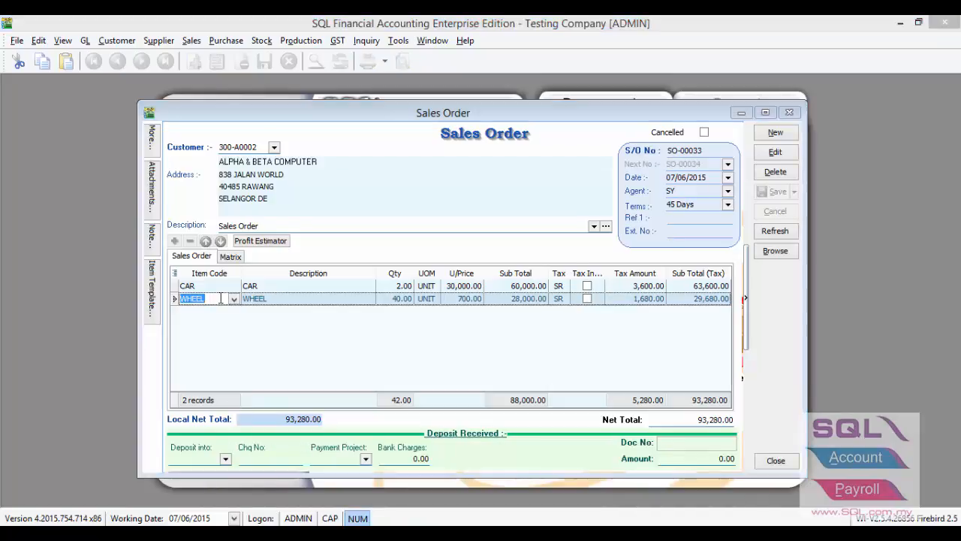
{"action": "key", "text": "F11"}
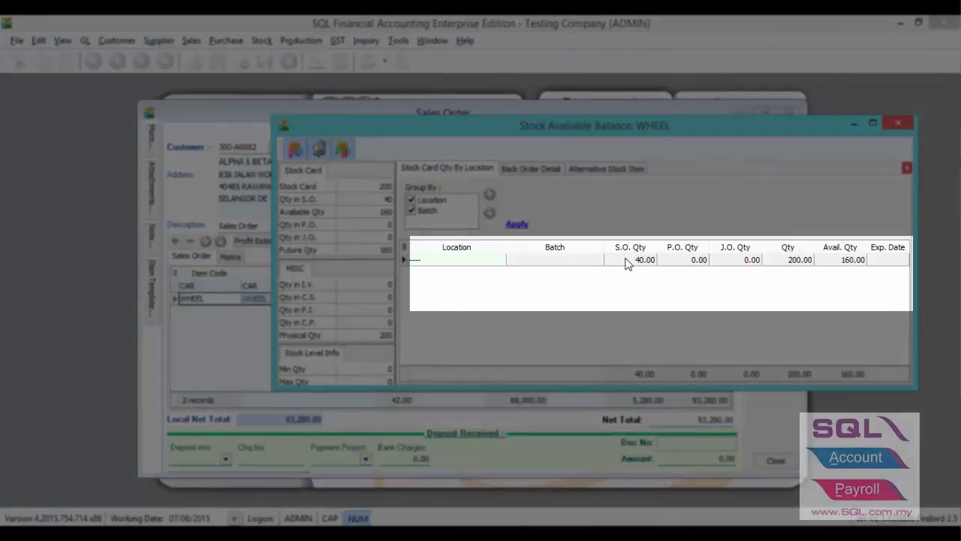
{"action": "left_click", "coordinate": [730, 264]}
{"action": "left_click", "coordinate": [680, 265]}
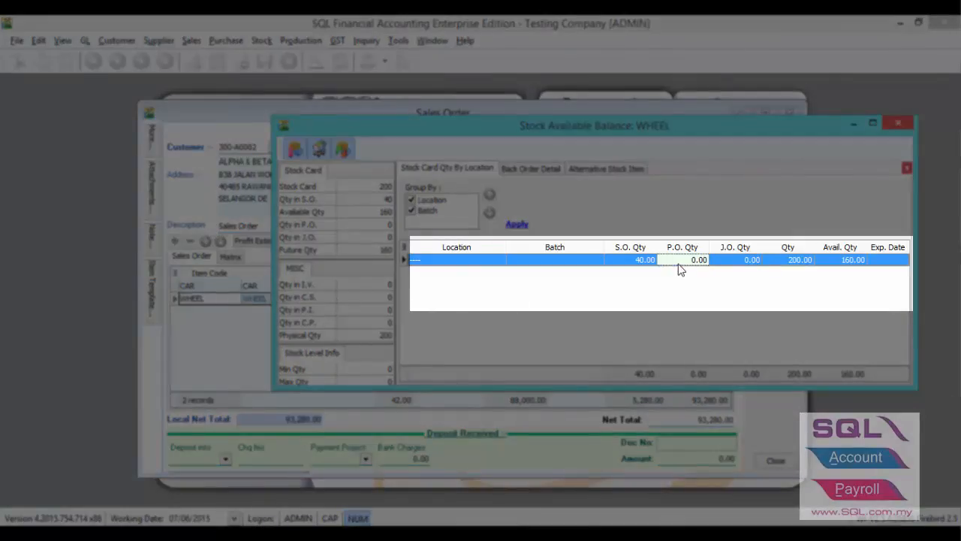
{"action": "left_click", "coordinate": [727, 263]}
{"action": "left_click", "coordinate": [773, 260]}
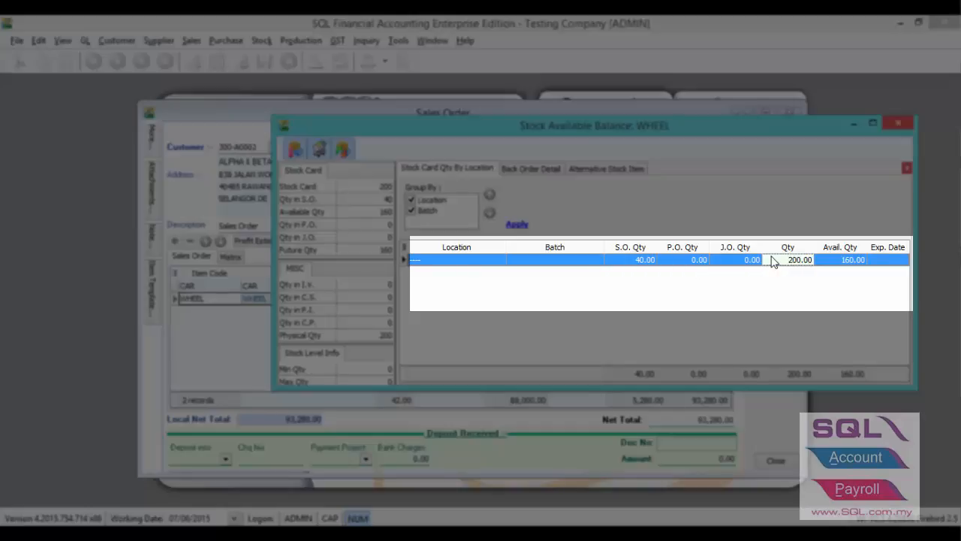
{"action": "left_click", "coordinate": [825, 263]}
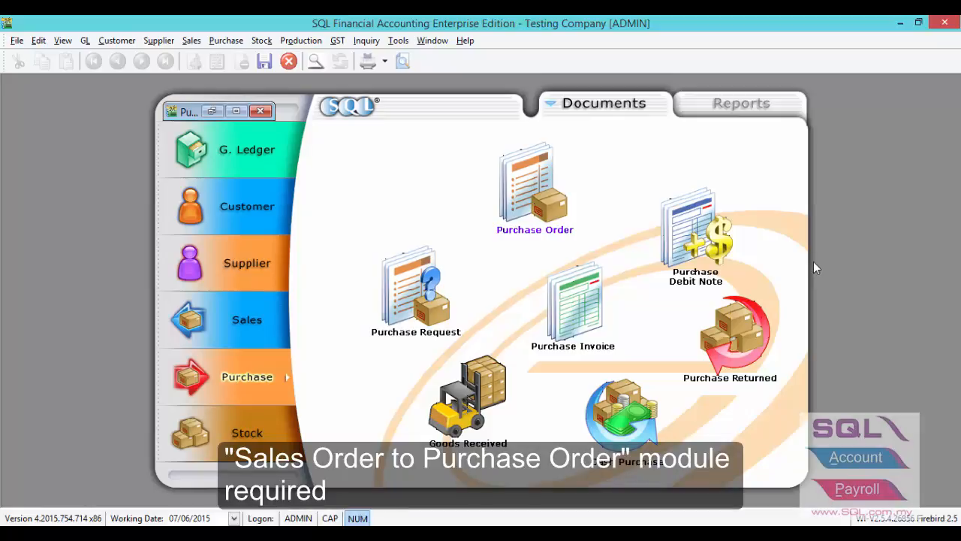
Start a new purchase order for the supplier and transfer lines in from a sales order.
{"action": "left_click", "coordinate": [215, 112]}
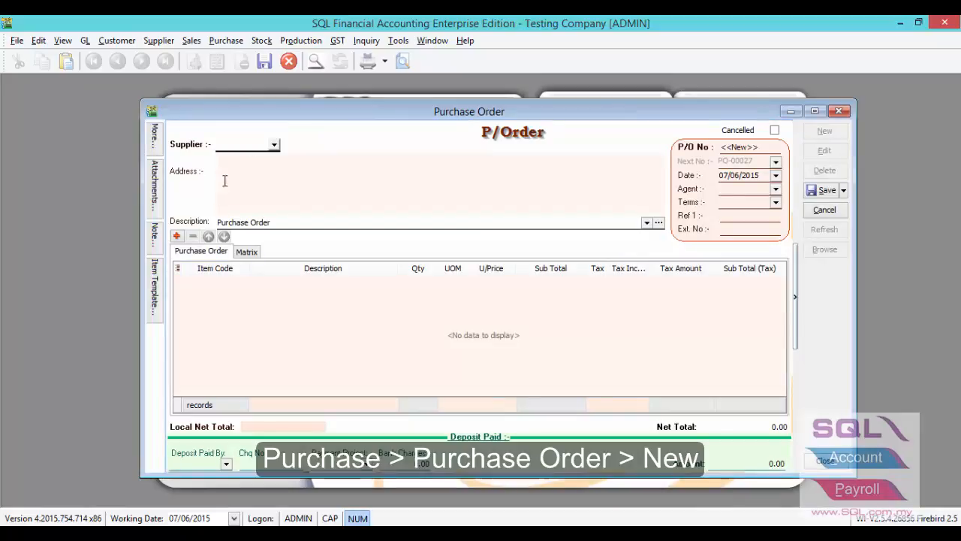
{"action": "left_click", "coordinate": [274, 144]}
{"action": "left_click", "coordinate": [282, 188]}
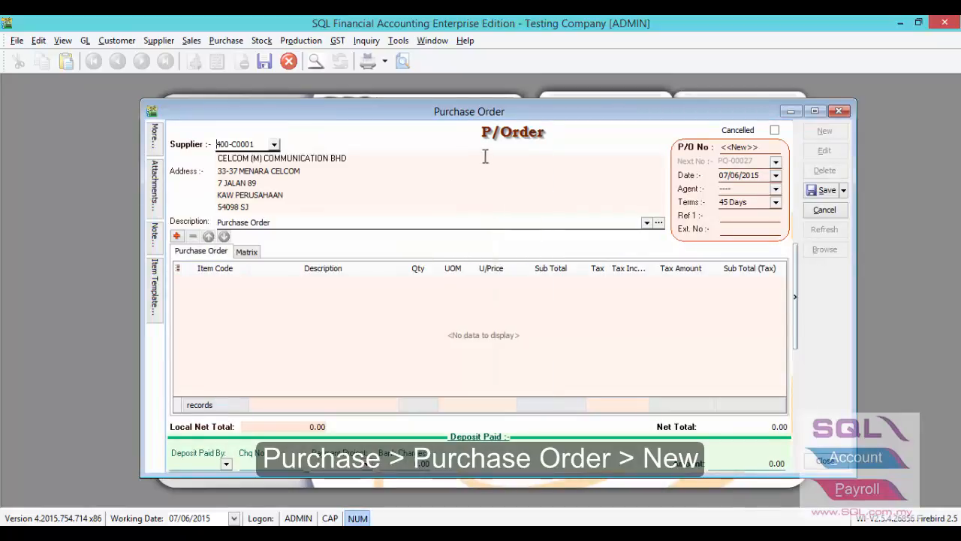
{"action": "right_click", "coordinate": [491, 146]}
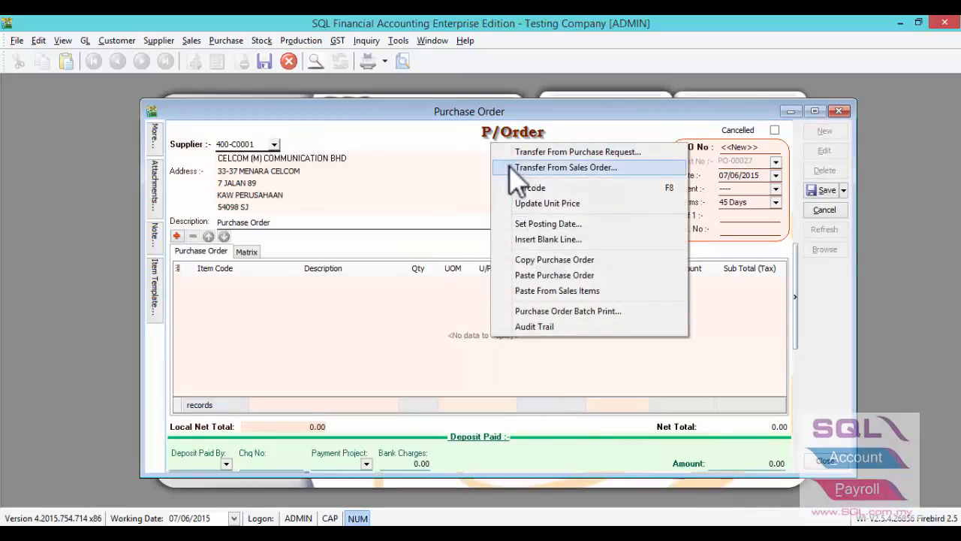
{"action": "left_click", "coordinate": [510, 168]}
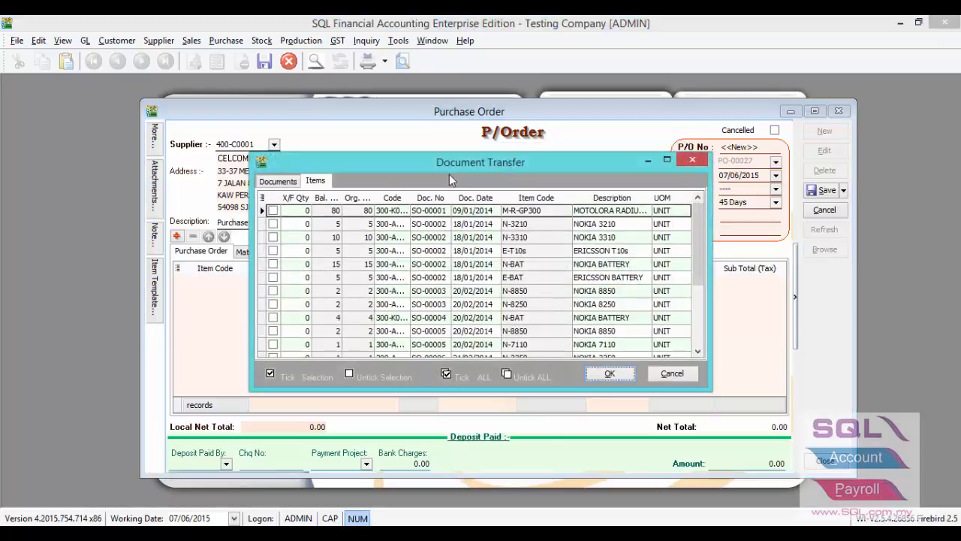
Transfer 40 WHEEL from SO-00033, then save and close the purchase order.
{"action": "scroll", "coordinate": [693, 242], "scroll_direction": "down", "scroll_amount": 3}
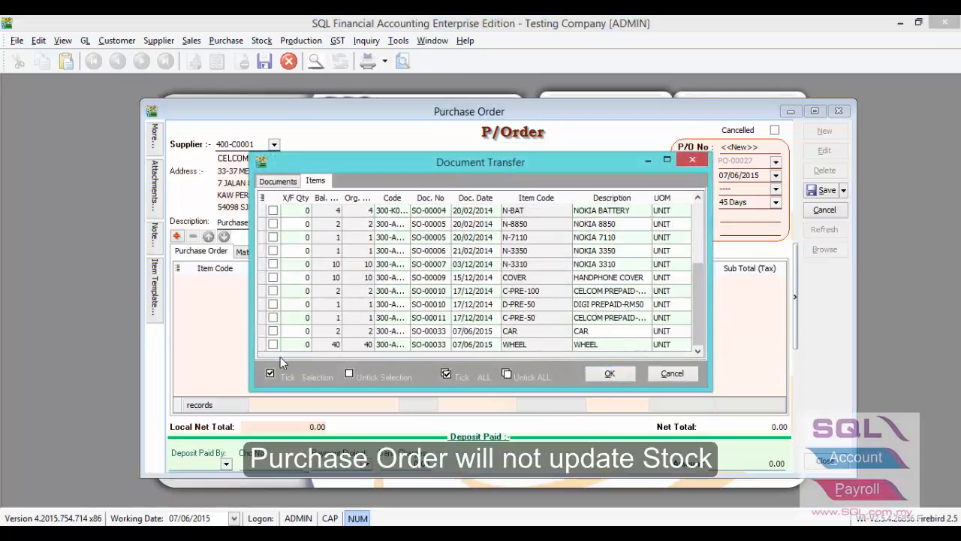
{"action": "left_click", "coordinate": [291, 346]}
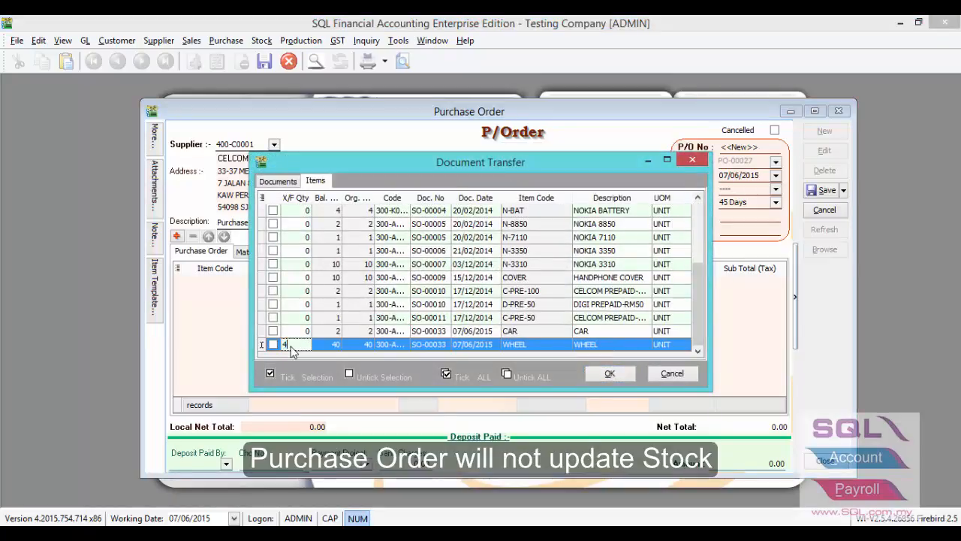
{"action": "type", "text": "40"}
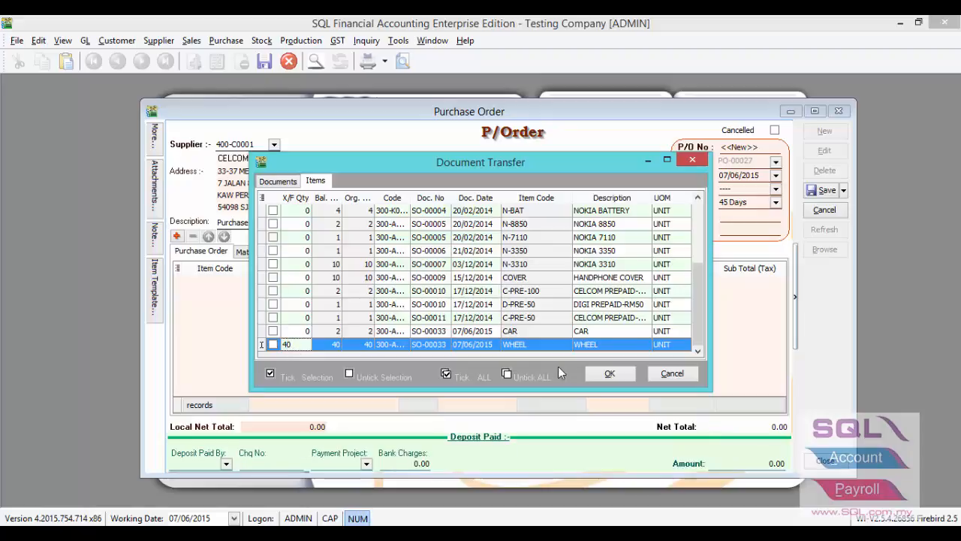
{"action": "left_click", "coordinate": [610, 373]}
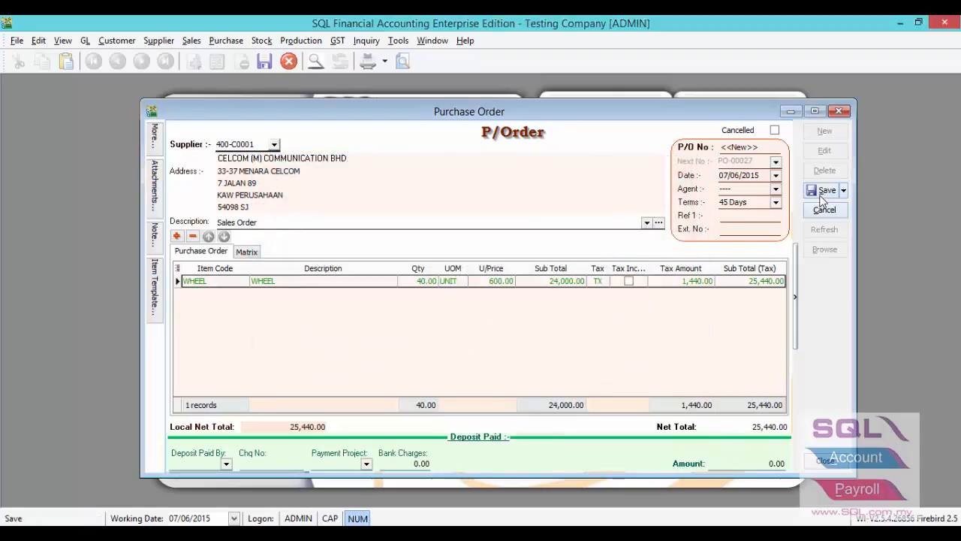
{"action": "left_click", "coordinate": [823, 190]}
{"action": "left_click", "coordinate": [837, 111]}
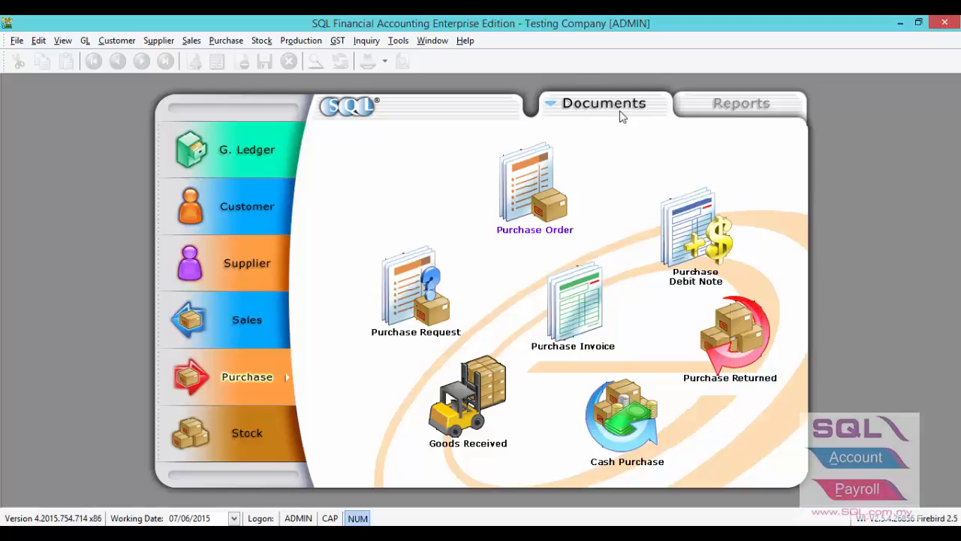
Run the BOM planner for CAR with a completion date of 15/06/2015.
{"action": "left_click", "coordinate": [321, 42]}
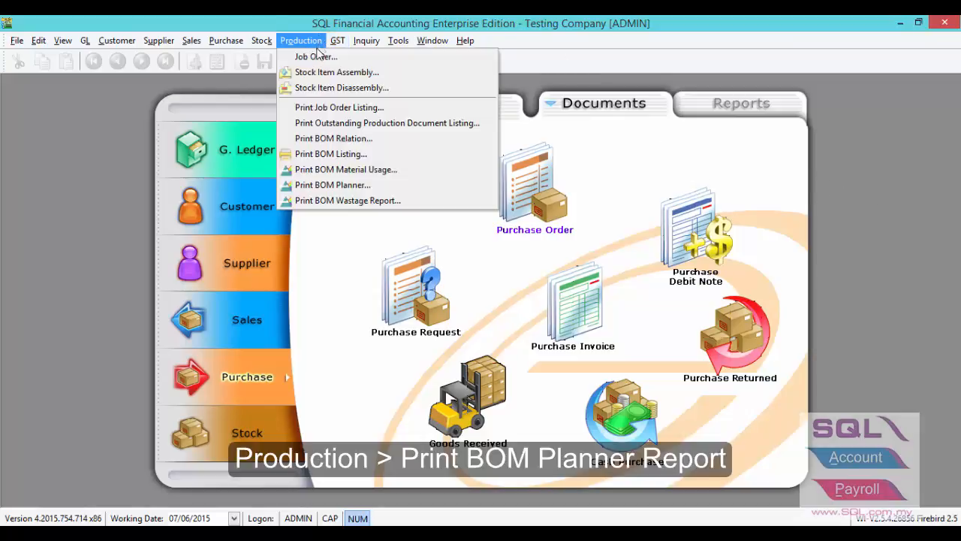
{"action": "left_click", "coordinate": [315, 186]}
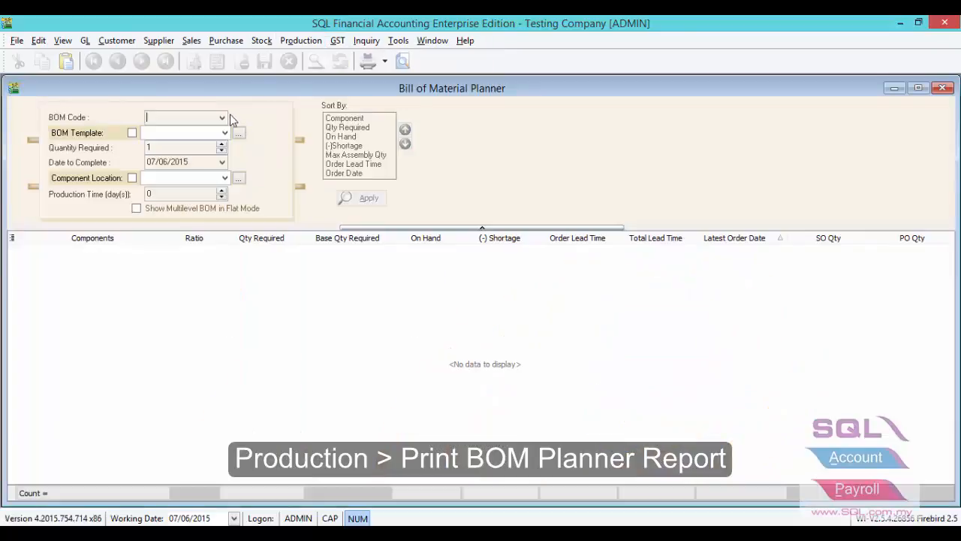
{"action": "left_click", "coordinate": [222, 118]}
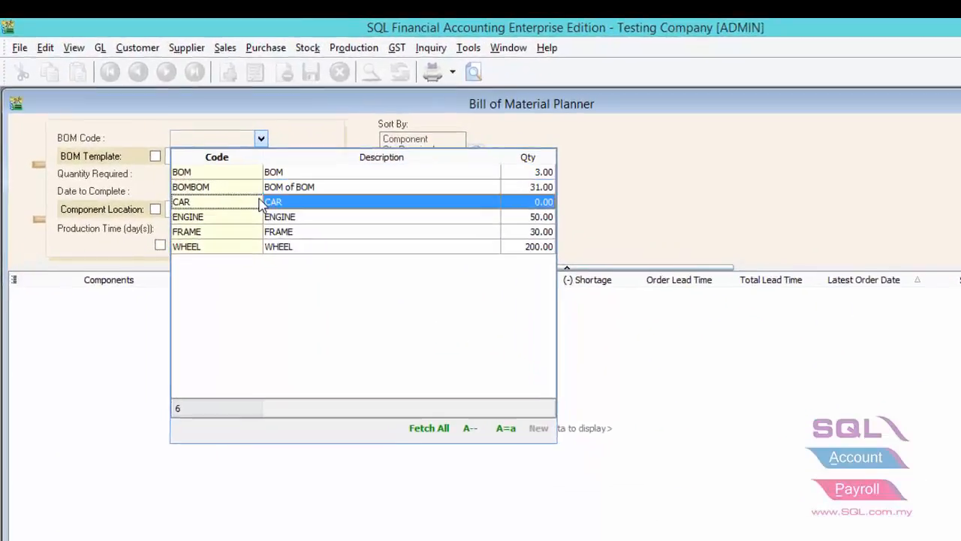
{"action": "left_click", "coordinate": [180, 185]}
{"action": "left_click_drag", "start_coordinate": [298, 226], "coordinate": [150, 243]}
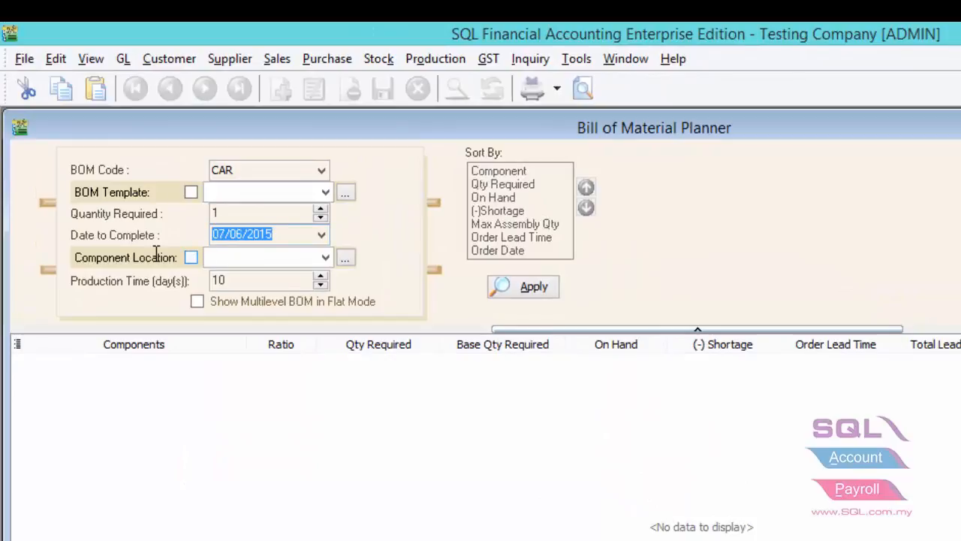
{"action": "type", "text": "1506"}
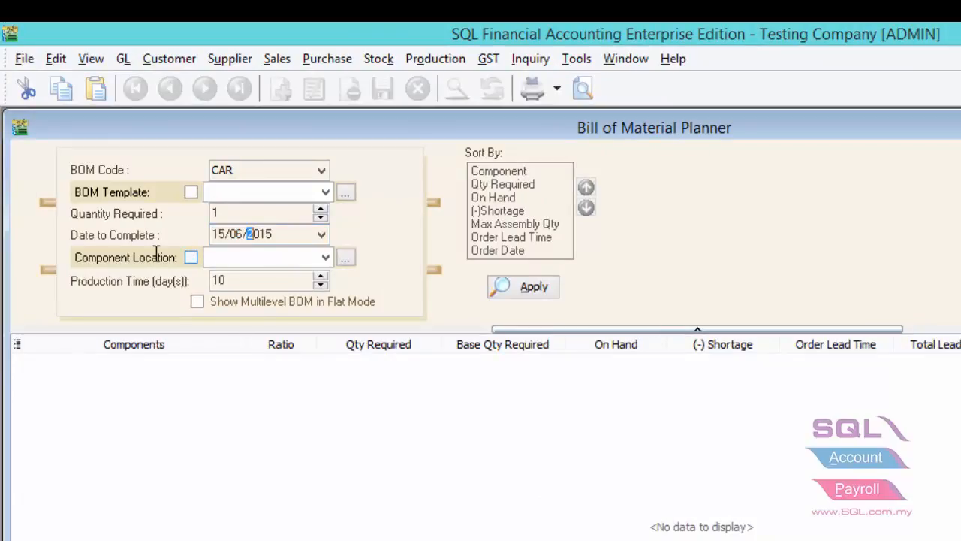
{"action": "left_click_drag", "start_coordinate": [247, 281], "coordinate": [217, 277]}
{"action": "left_click", "coordinate": [518, 293]}
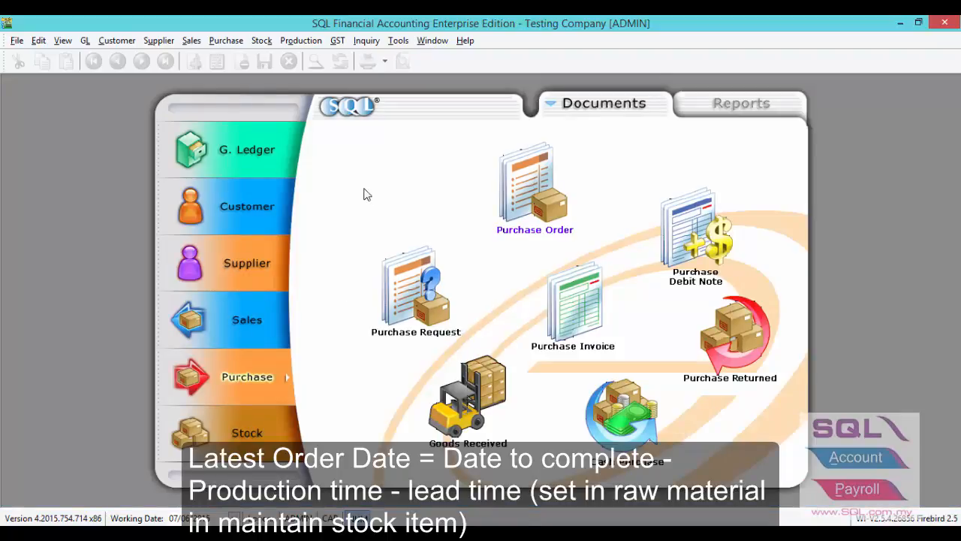
Open the Job Order list and start a new job order.
{"action": "left_click", "coordinate": [302, 40]}
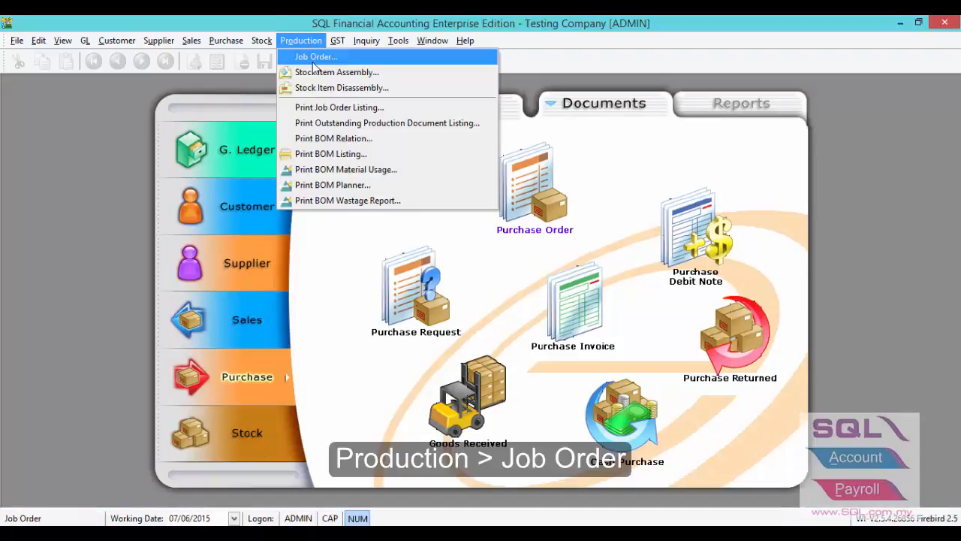
{"action": "left_click", "coordinate": [309, 57]}
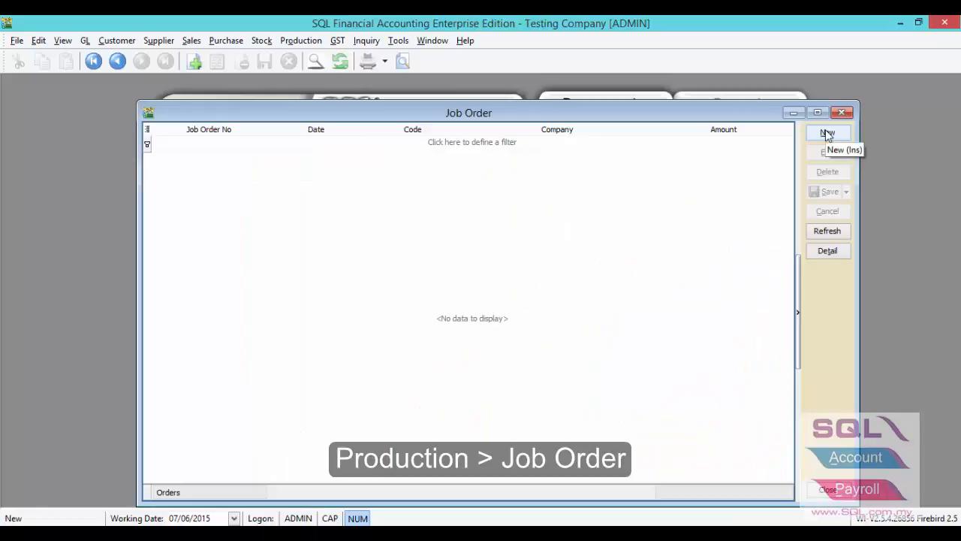
{"action": "left_click", "coordinate": [827, 133]}
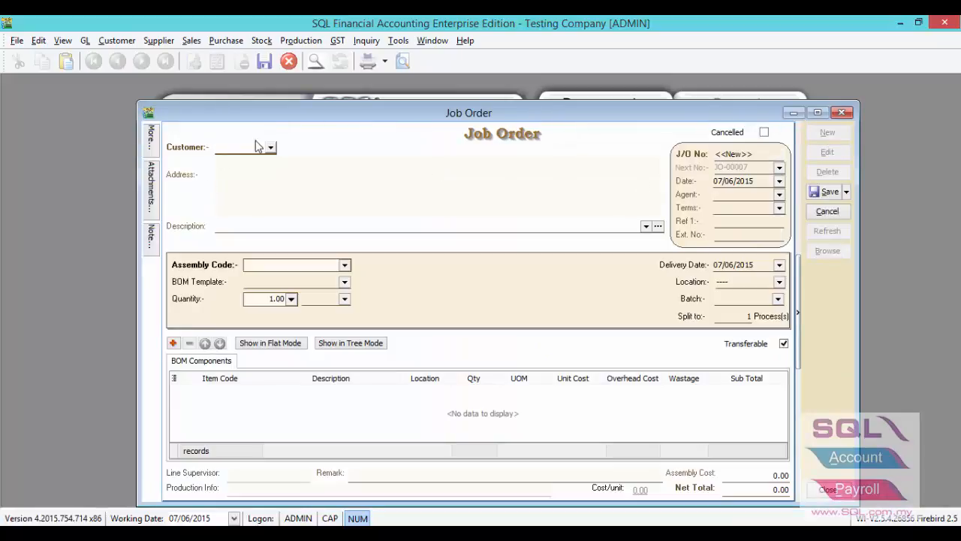
Fill the job order for ALPHA & BETA COMPUTER with the CAR line from SO-00033.
{"action": "left_click", "coordinate": [270, 148]}
{"action": "left_click", "coordinate": [275, 188]}
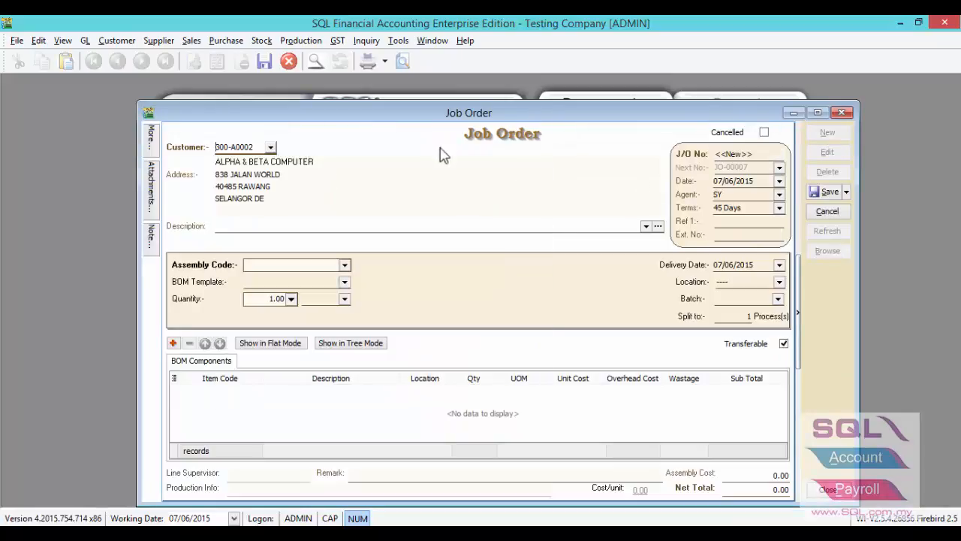
{"action": "right_click", "coordinate": [454, 141]}
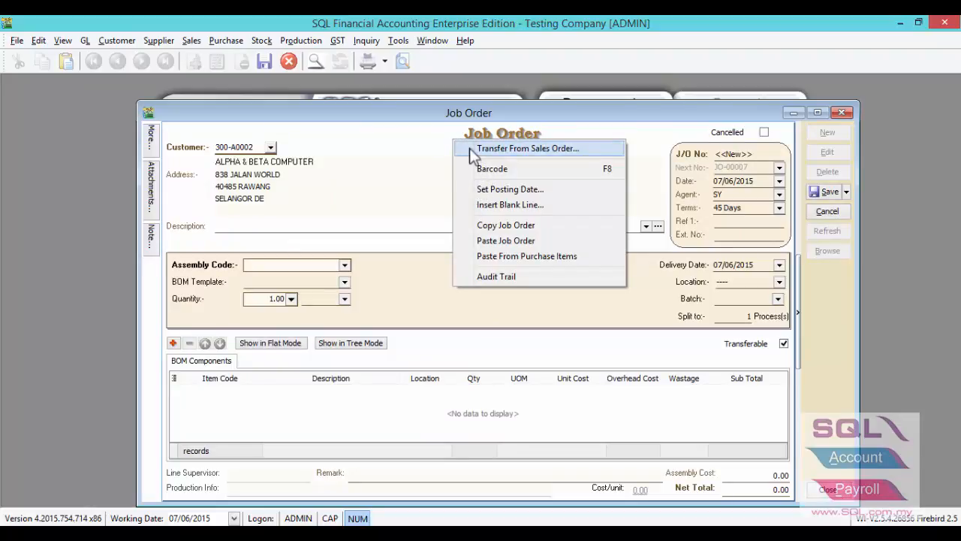
{"action": "left_click", "coordinate": [470, 148]}
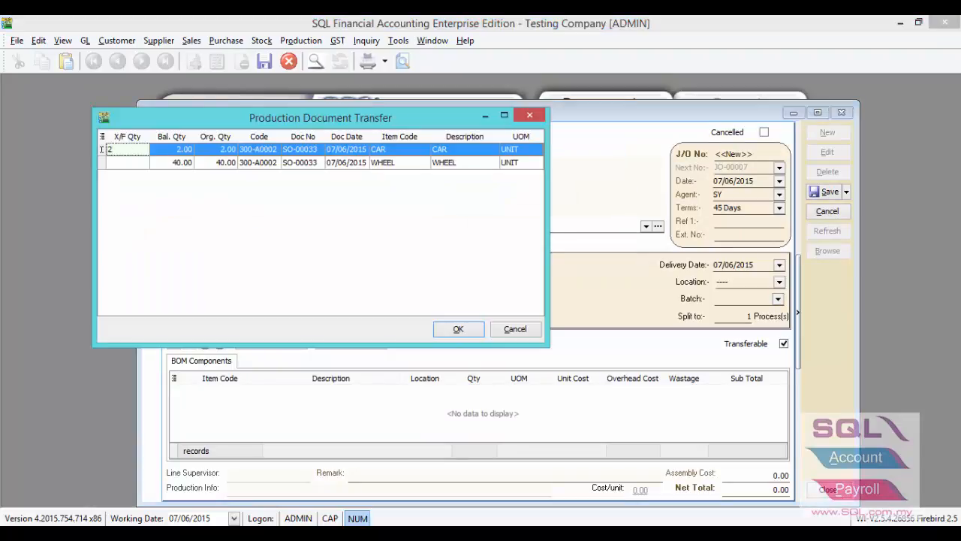
{"action": "left_click", "coordinate": [438, 334]}
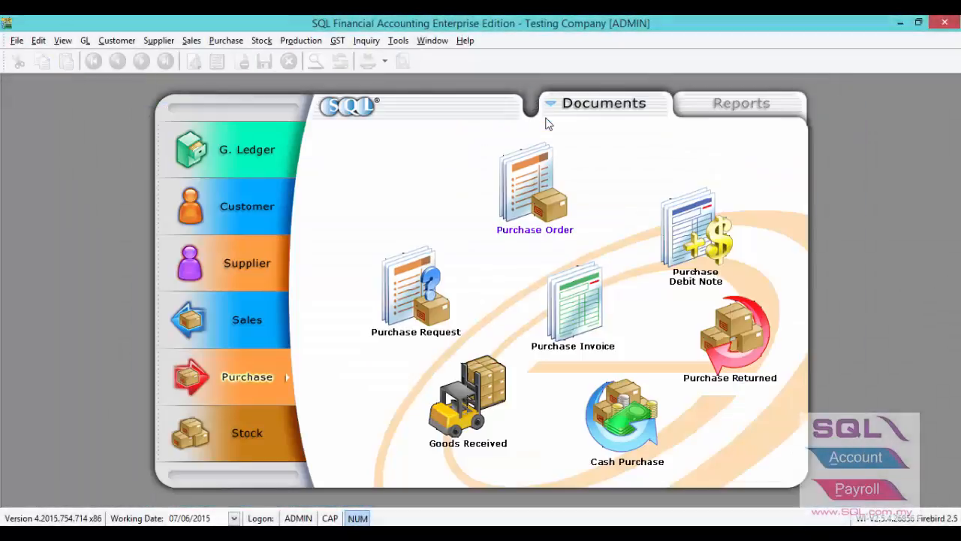
Produce the outstanding job order listing, showing JO-00007 for CAR.
{"action": "left_click", "coordinate": [301, 41]}
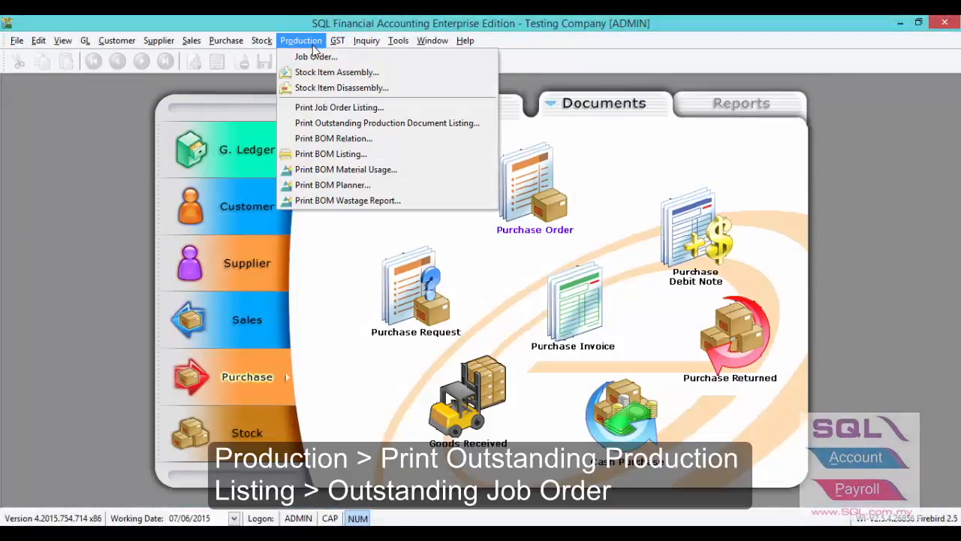
{"action": "left_click", "coordinate": [328, 124]}
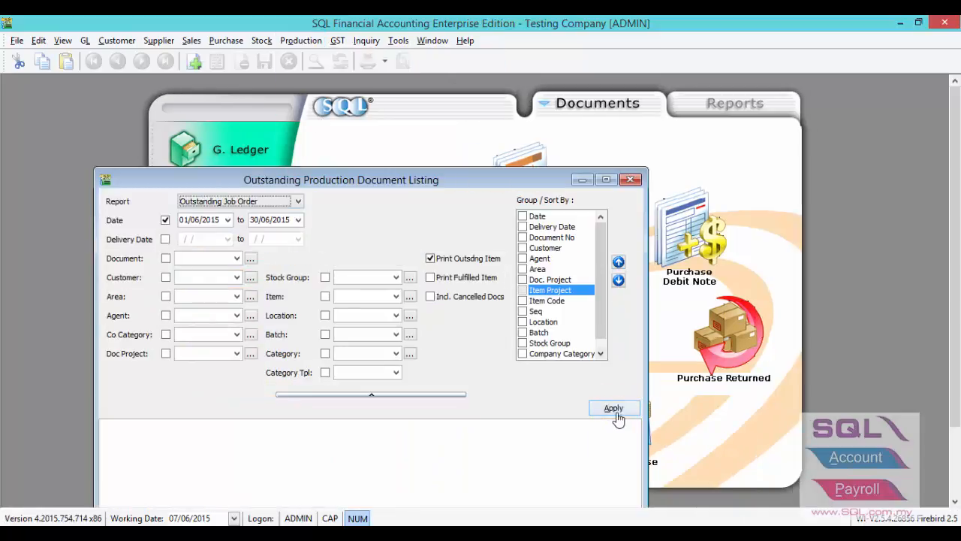
{"action": "left_click", "coordinate": [614, 408]}
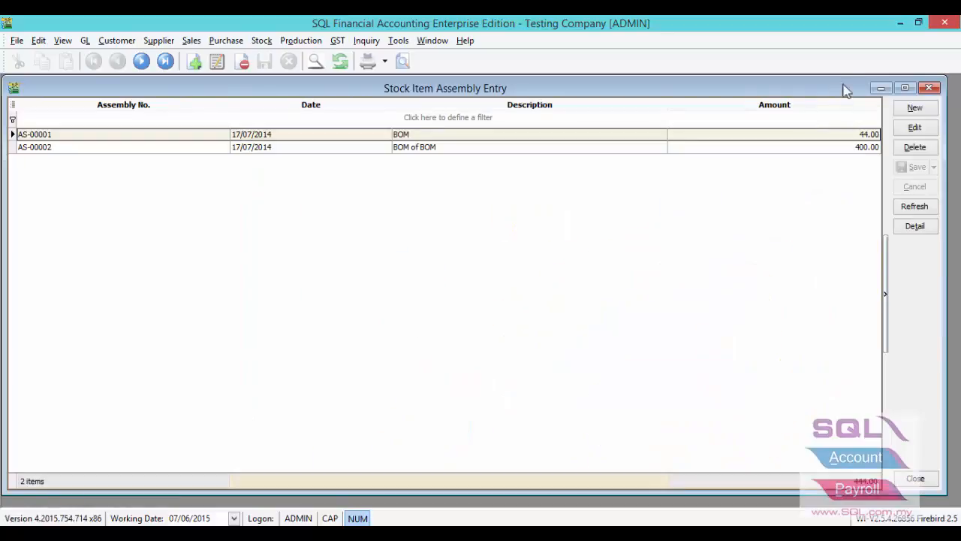
Create and save a new item assembly transferred from job order JO-00007.
{"action": "left_click", "coordinate": [915, 107]}
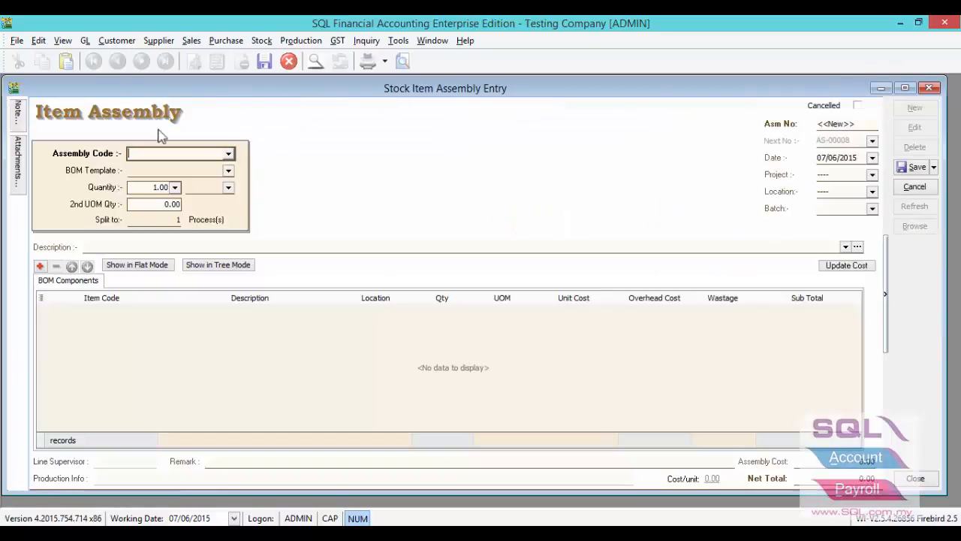
{"action": "right_click", "coordinate": [392, 106]}
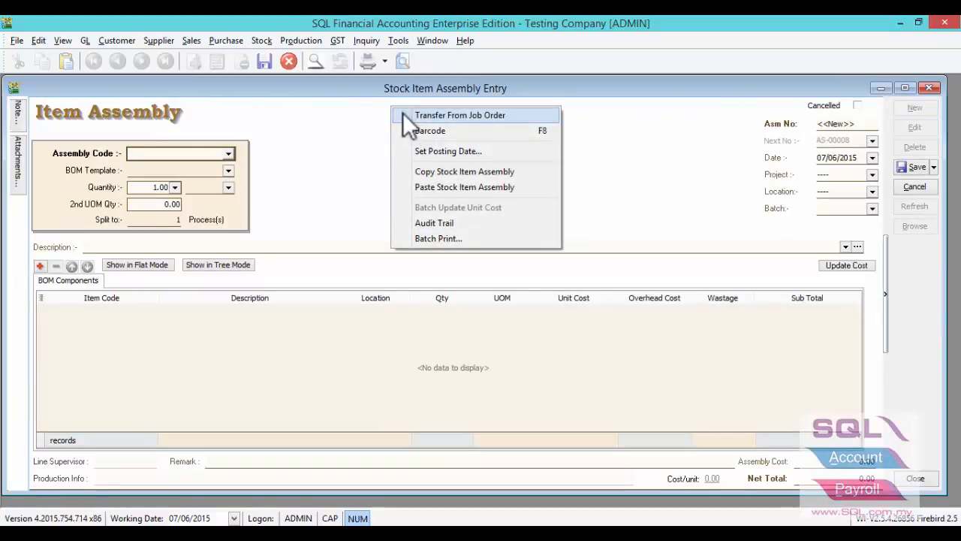
{"action": "left_click", "coordinate": [403, 113]}
{"action": "left_click", "coordinate": [63, 95]}
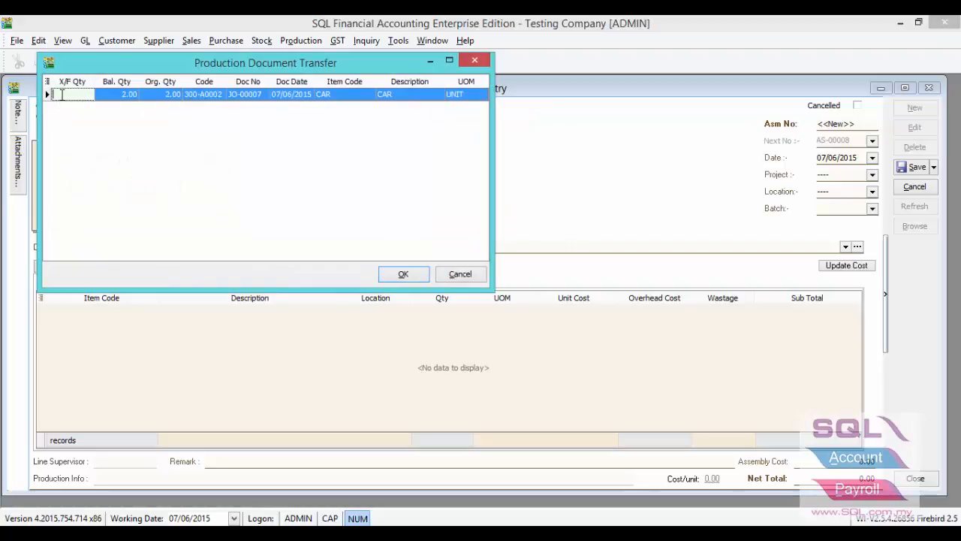
{"action": "left_click", "coordinate": [407, 275]}
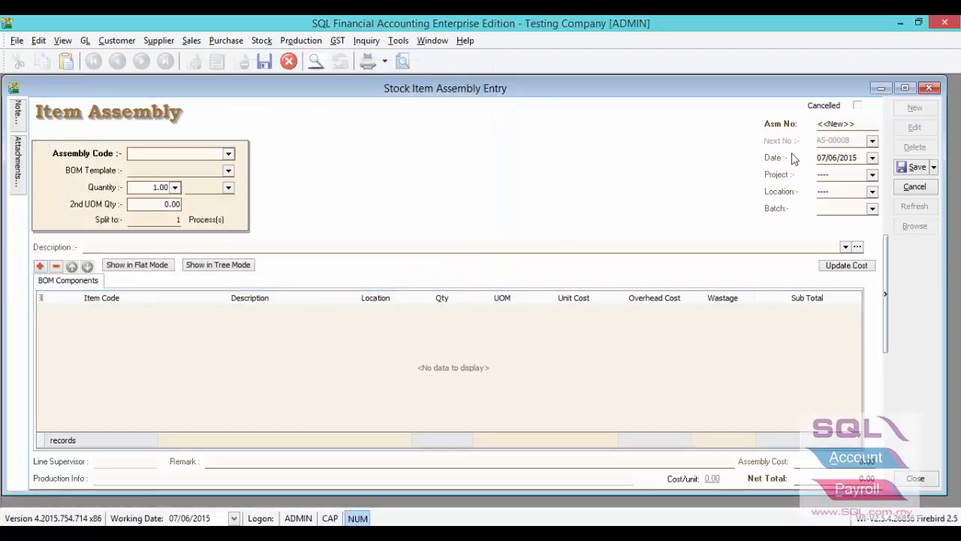
{"action": "left_click", "coordinate": [913, 167]}
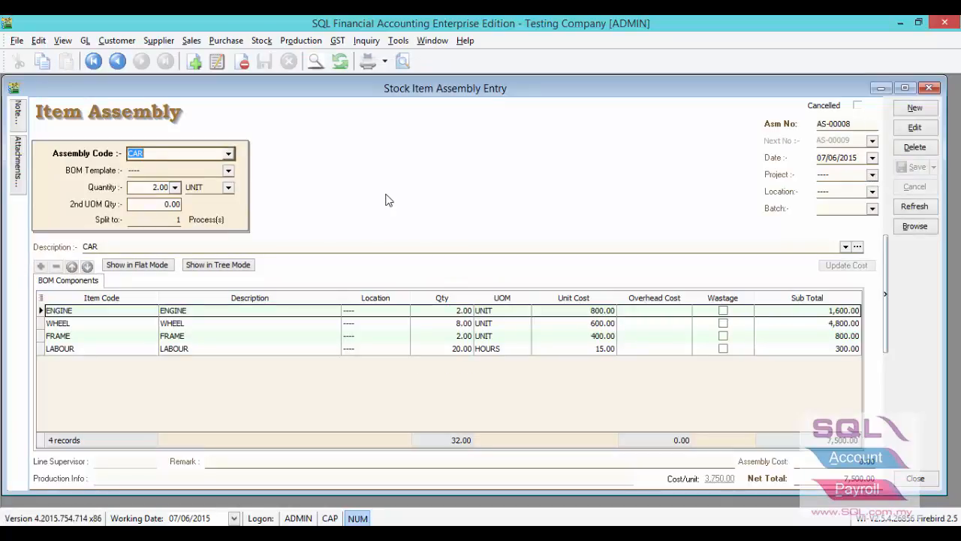
Verify the assembly quantity of 2.00 and begin editing the ENGINE component row.
{"action": "left_click", "coordinate": [145, 188]}
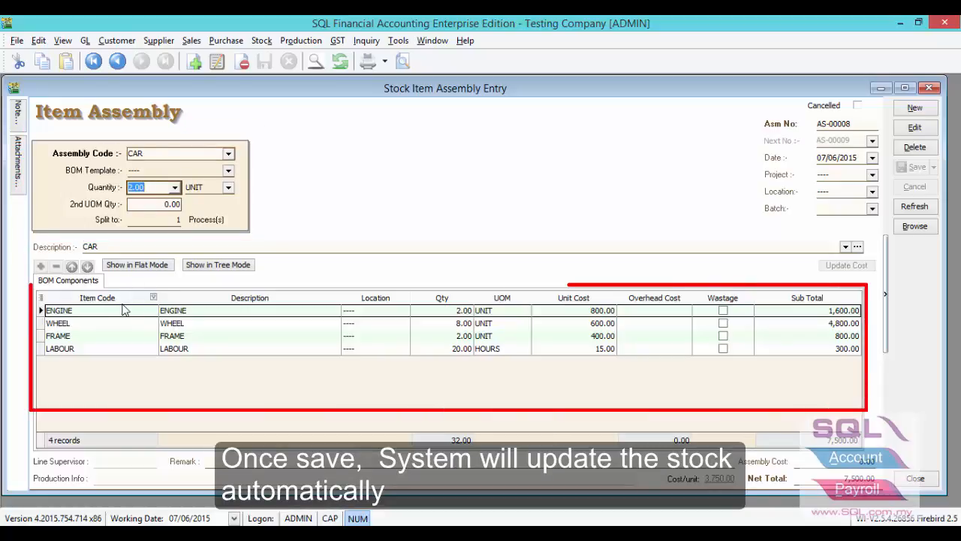
{"action": "left_click", "coordinate": [442, 310]}
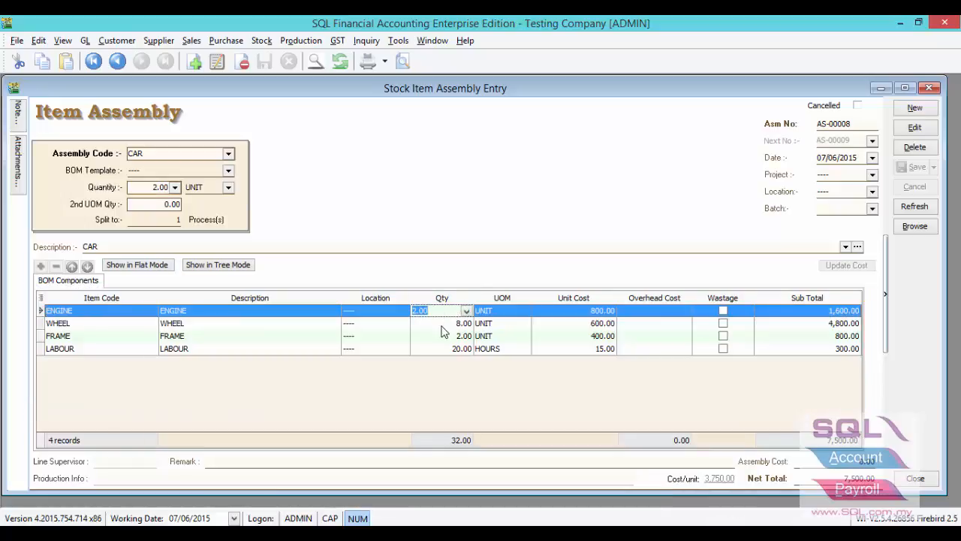
{"action": "left_click", "coordinate": [444, 336]}
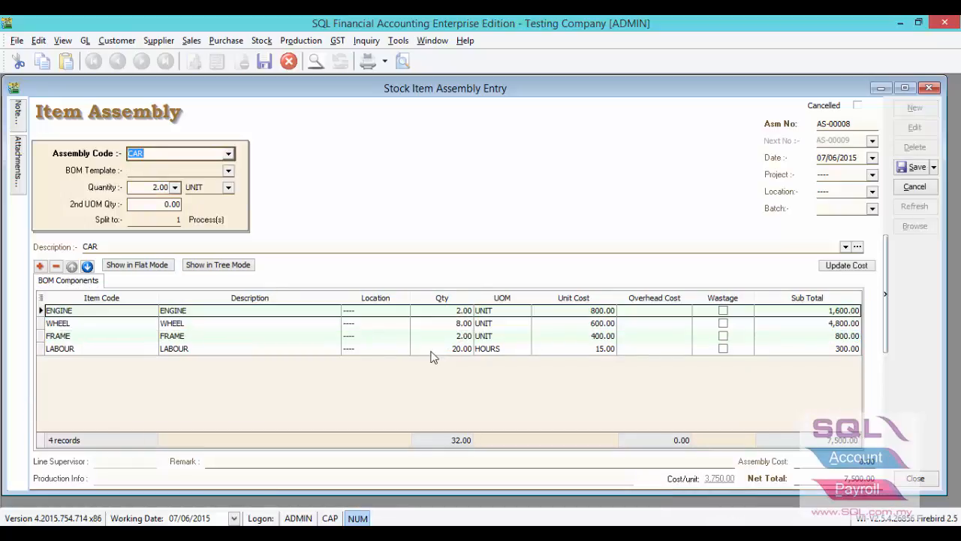
Add a WHEEL component row of quantity 1 marked as wastage.
{"action": "left_click", "coordinate": [40, 266]}
{"action": "left_click", "coordinate": [75, 362]}
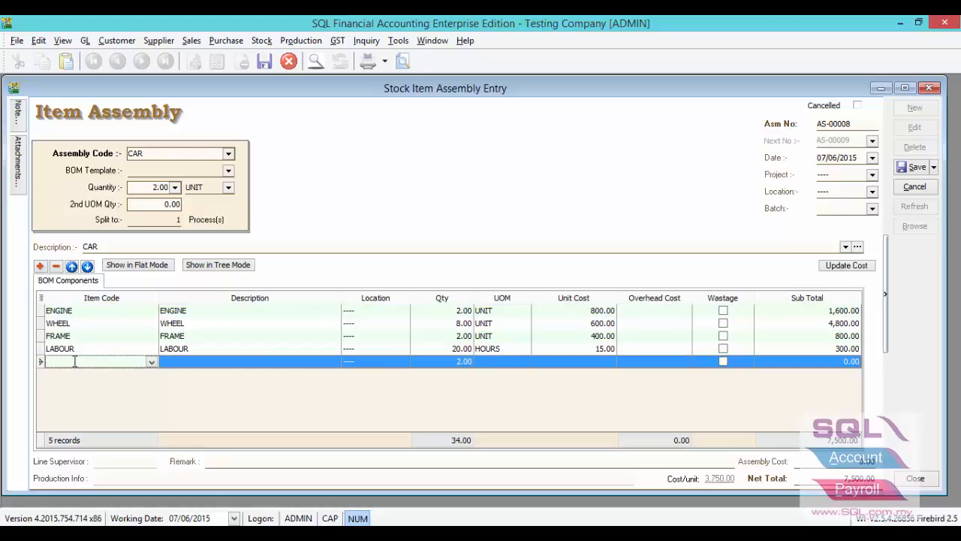
{"action": "type", "text": "w"}
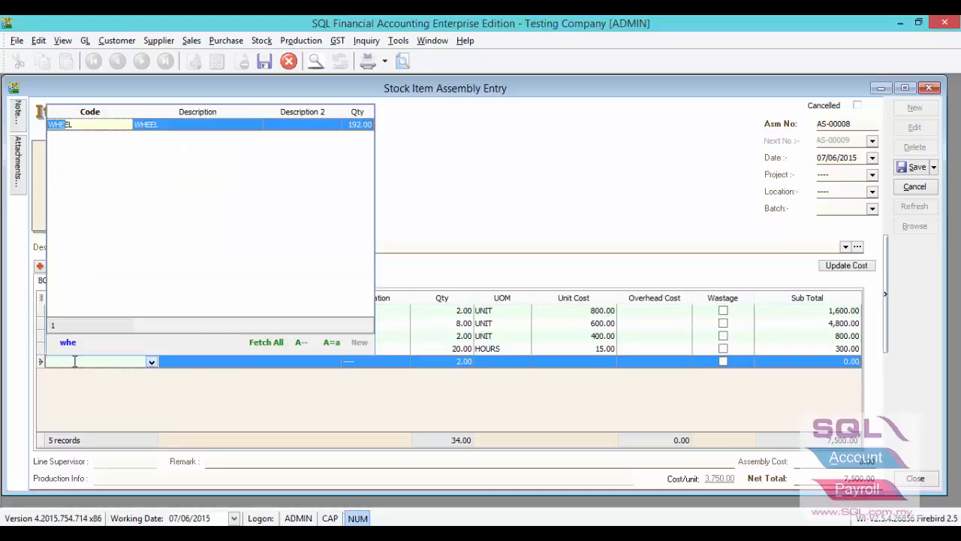
{"action": "type", "text": "he"}
{"action": "double_click", "coordinate": [144, 125]}
{"action": "left_click", "coordinate": [449, 361]}
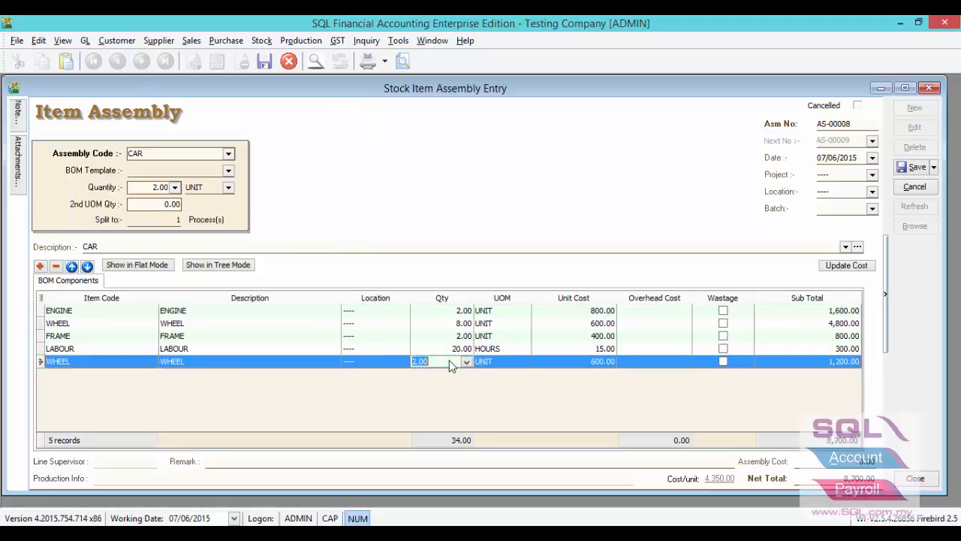
{"action": "type", "text": "1"}
{"action": "left_click", "coordinate": [723, 362]}
Give ENGINE an overhead cost of 10.00.
{"action": "left_click", "coordinate": [652, 311]}
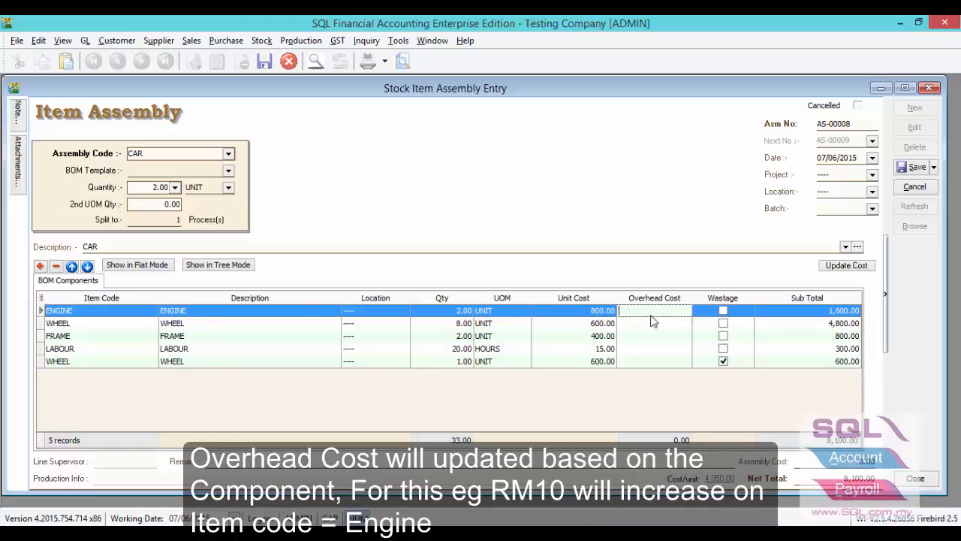
{"action": "type", "text": "10"}
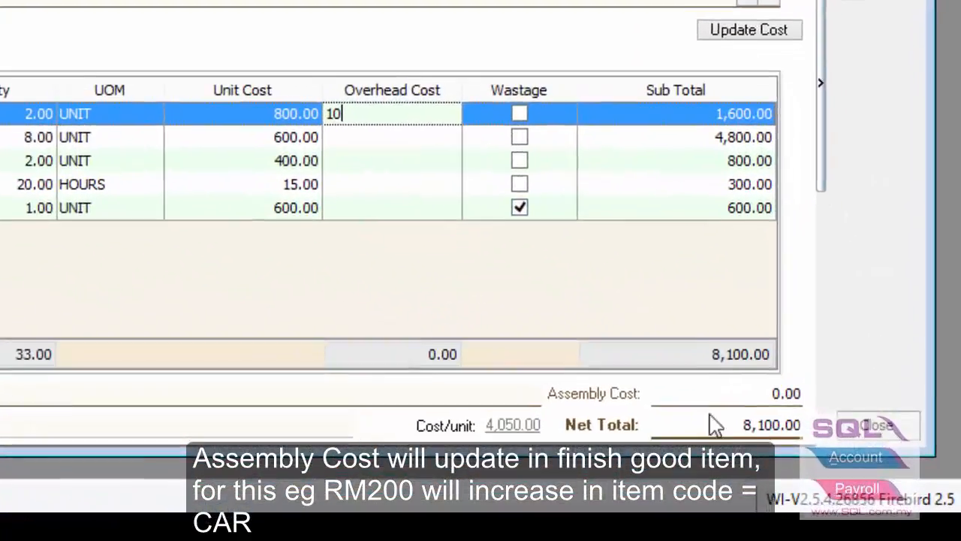
{"action": "left_click", "coordinate": [717, 393]}
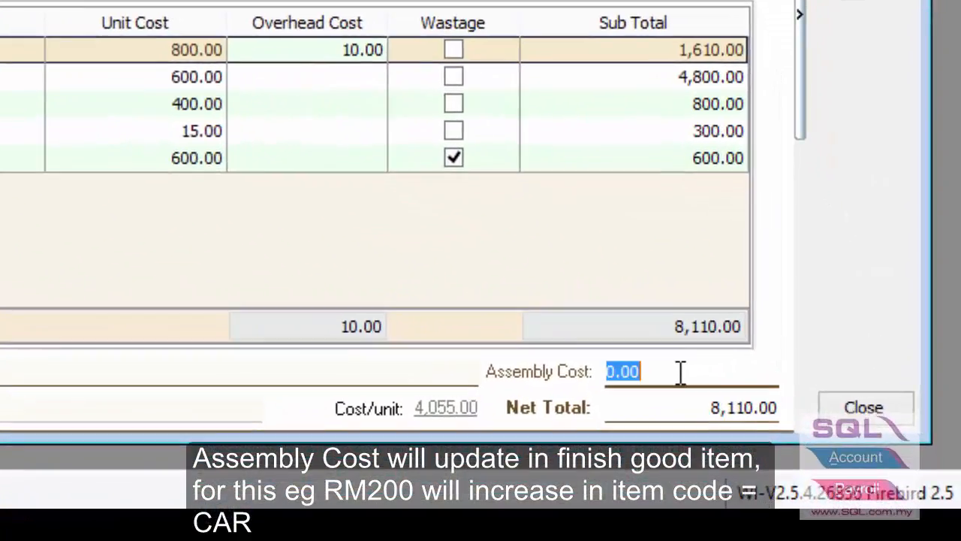
Enter a 200 assembly cost, then open the BOM Wastage Report's assembly list.
{"action": "type", "text": "200"}
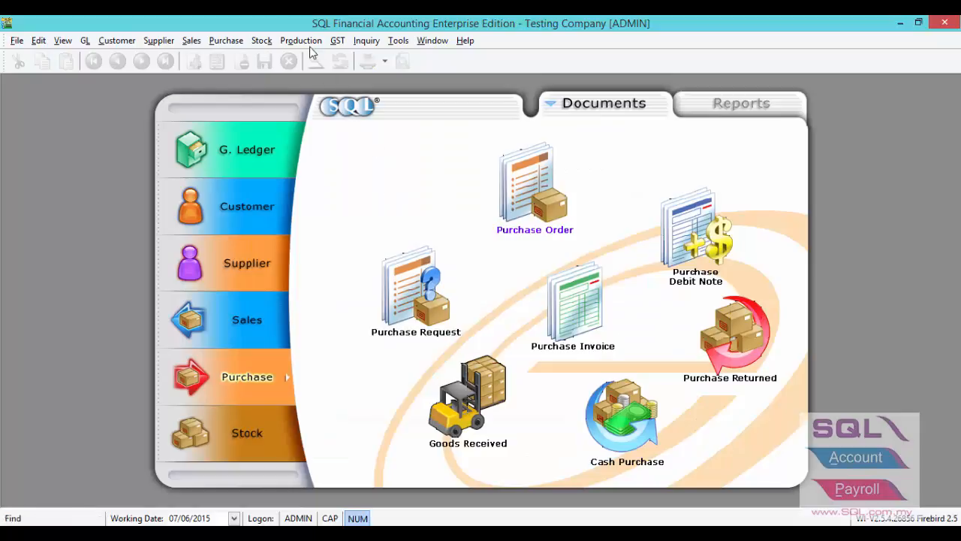
{"action": "left_click", "coordinate": [302, 41]}
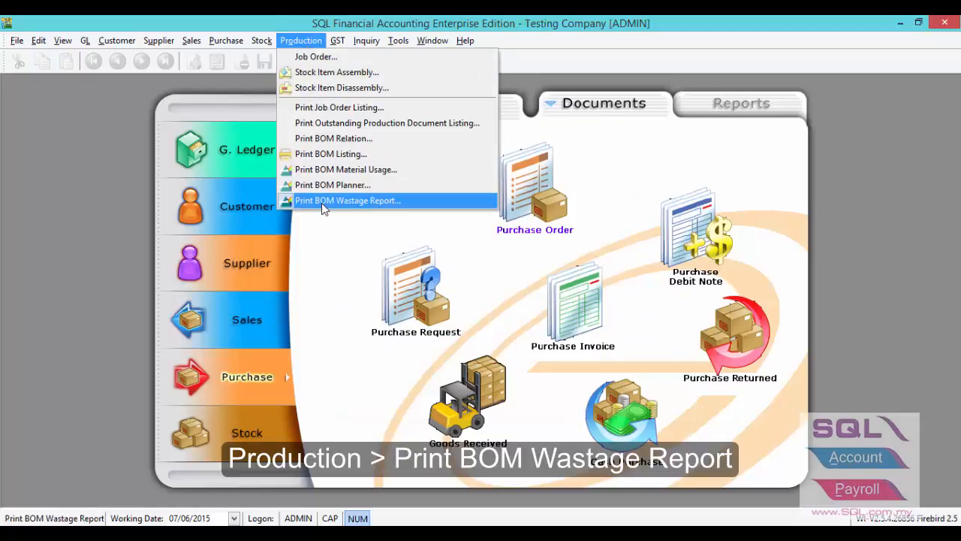
{"action": "left_click", "coordinate": [321, 203]}
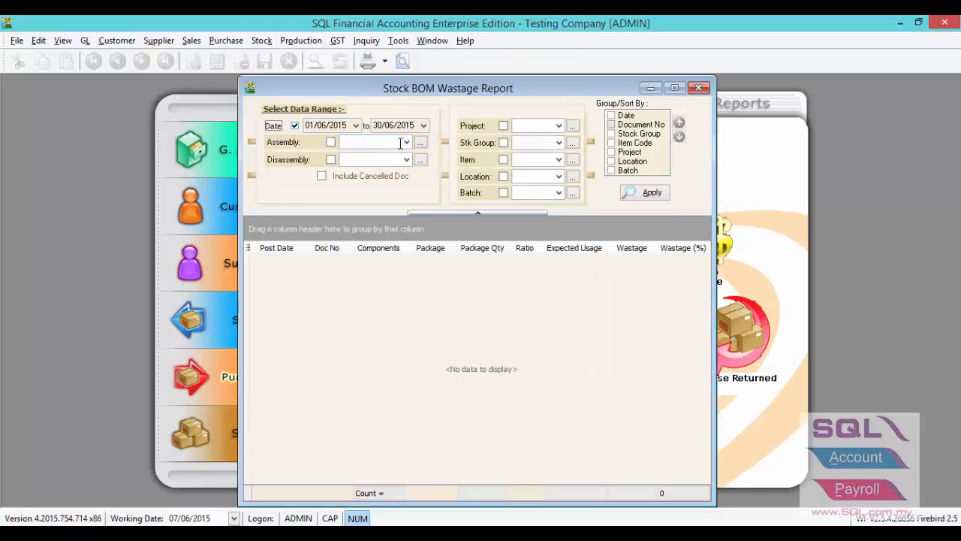
{"action": "left_click", "coordinate": [402, 142]}
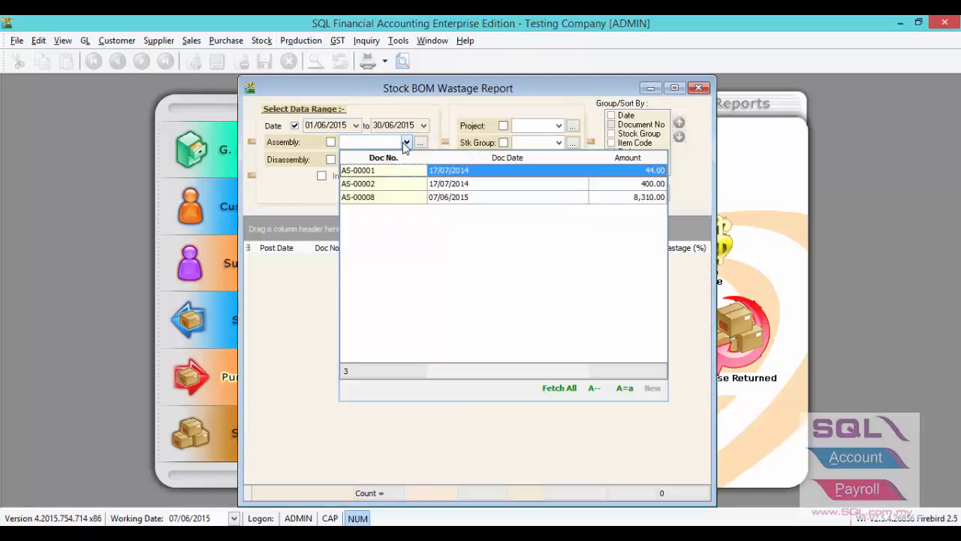